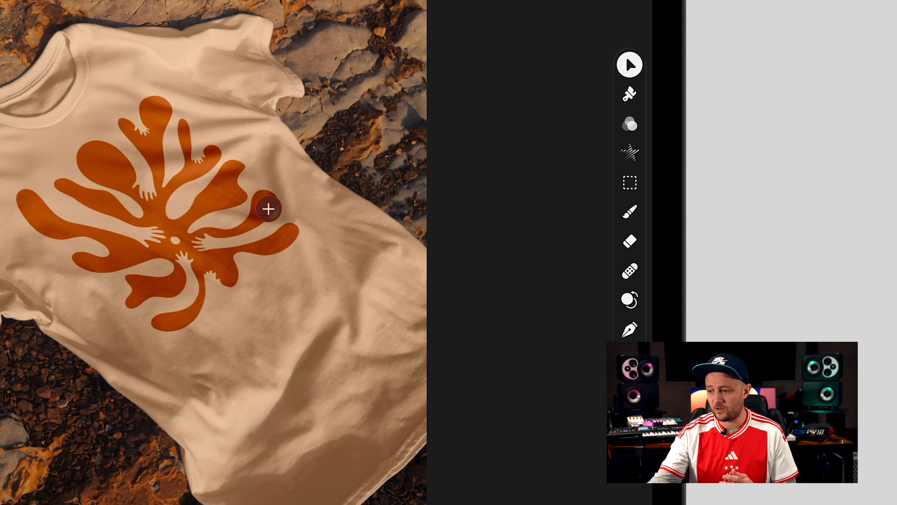
Look over the color adjustment controls, the image setup options, the layer list and the available types of new layer
left_click(630, 124)
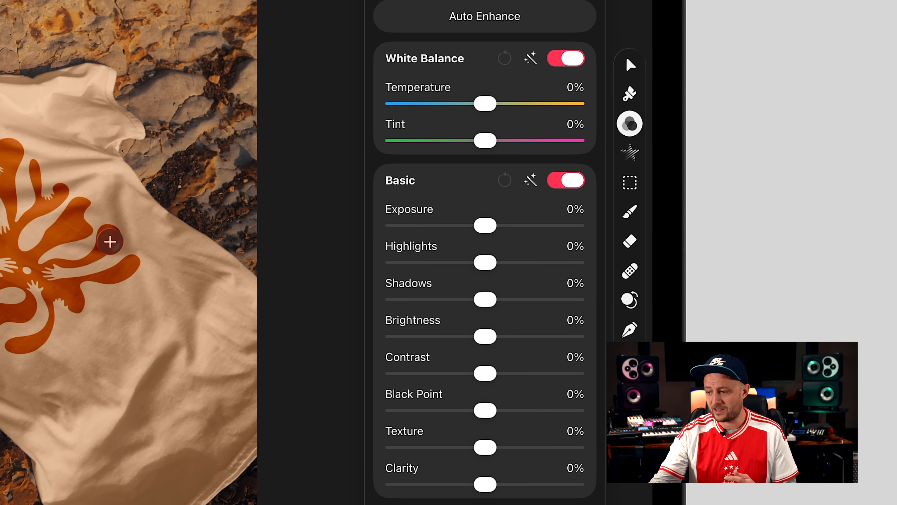
left_click(630, 65)
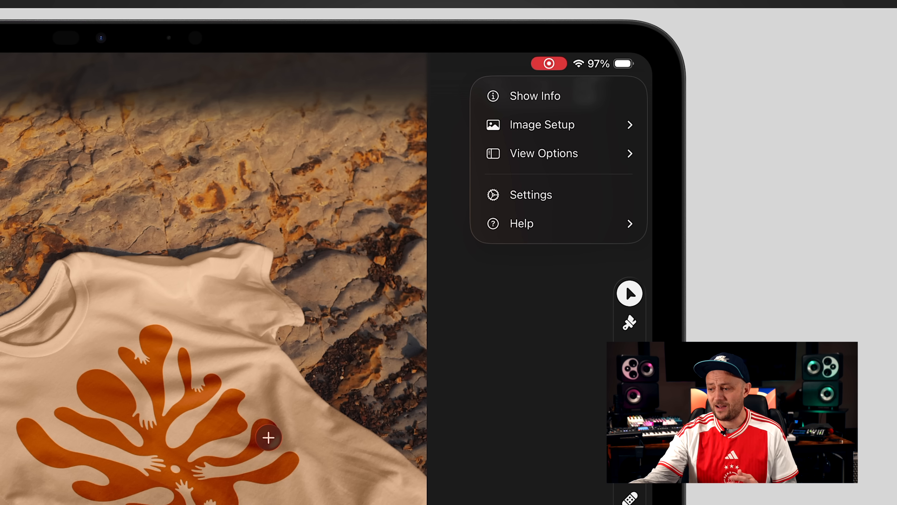
left_click(544, 123)
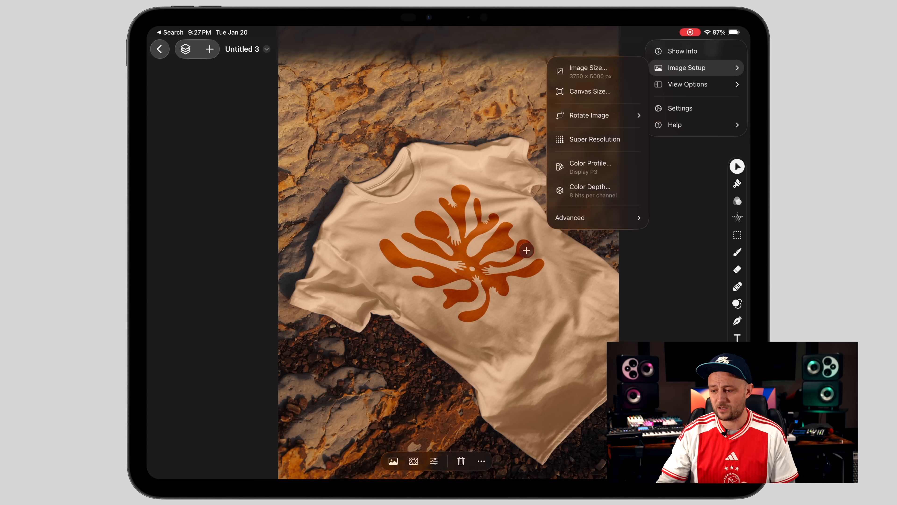
left_click(526, 250)
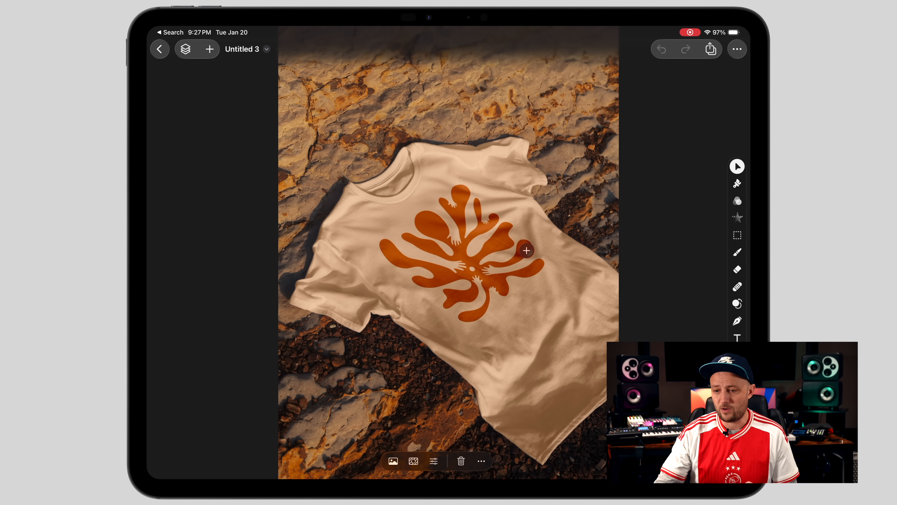
left_click(186, 49)
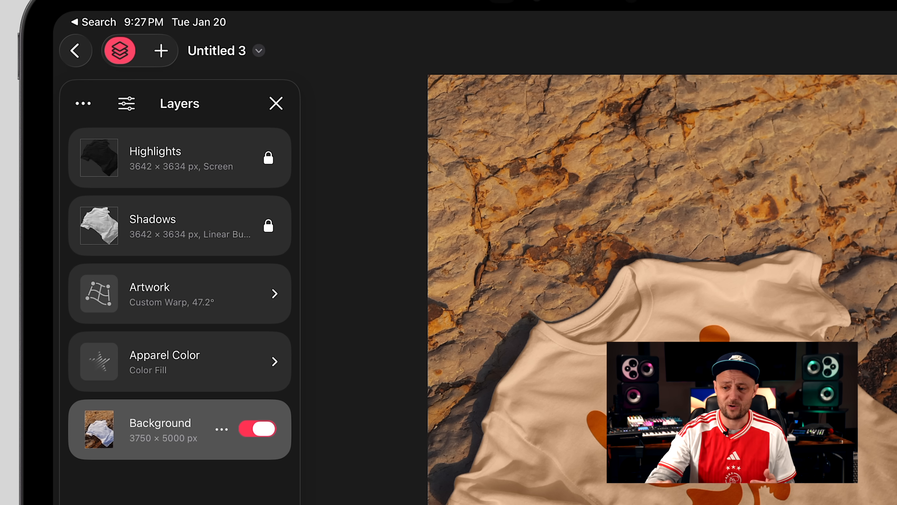
left_click(161, 51)
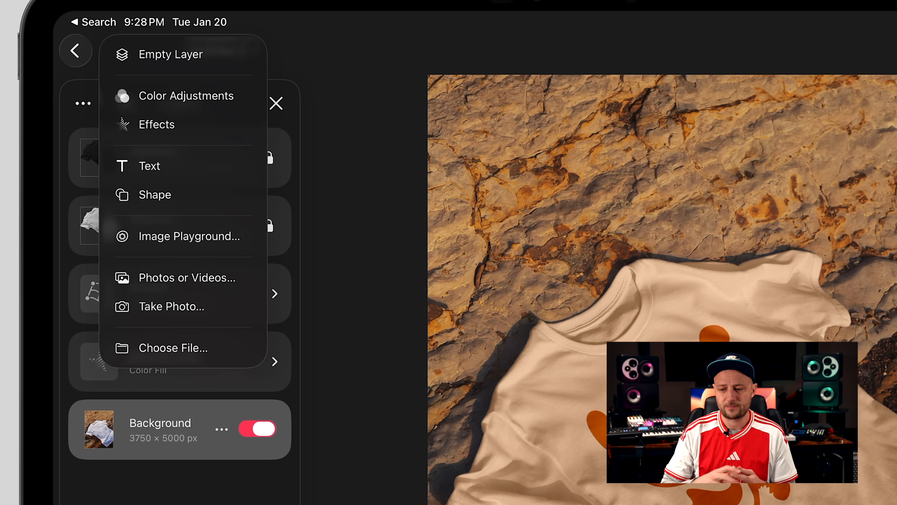
key("Escape")
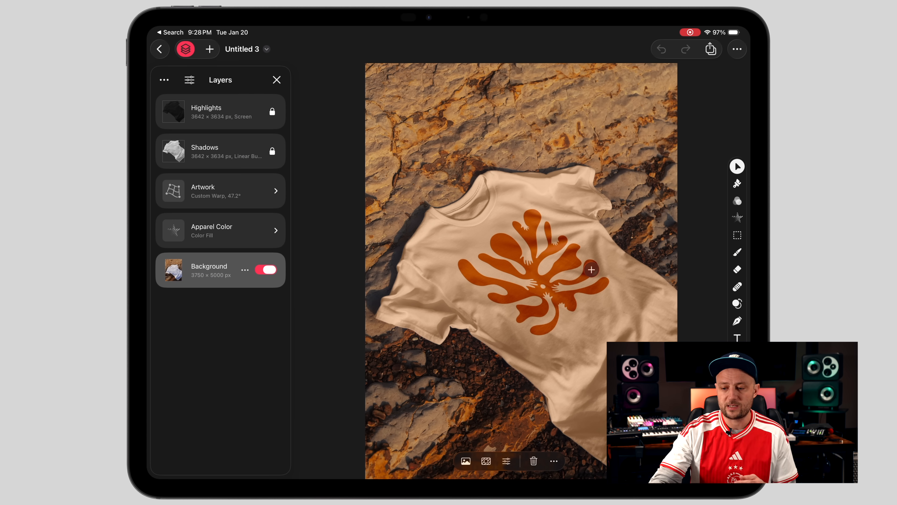
Expand the Artwork layer and replace its media placeholder with the StudioSticker3 image from Files
left_click(212, 191)
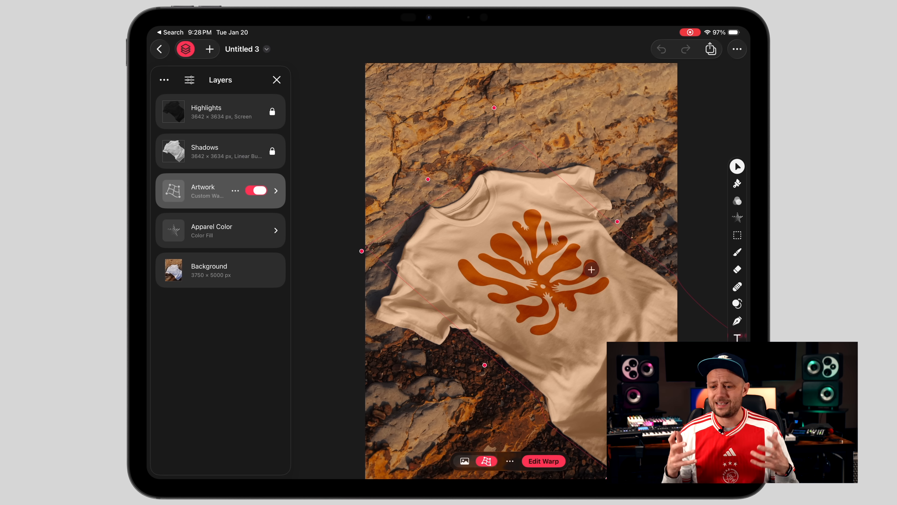
left_click(276, 191)
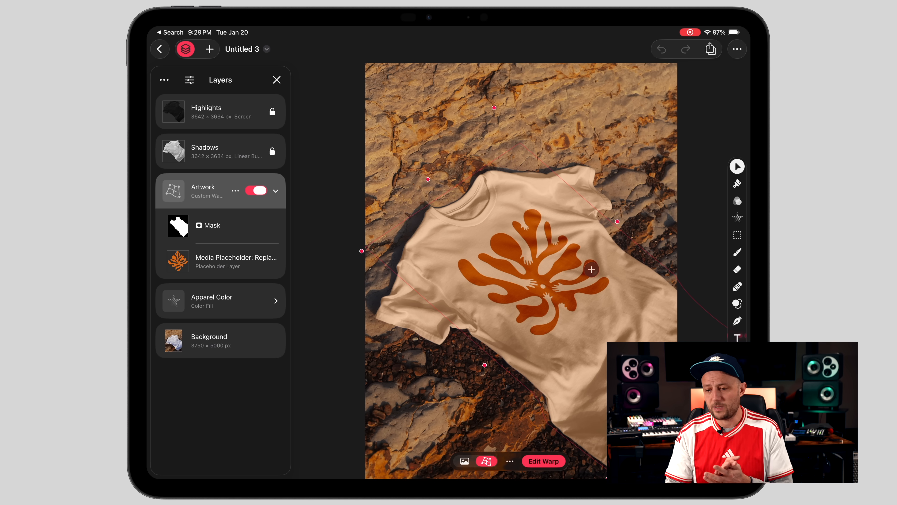
left_click(214, 261)
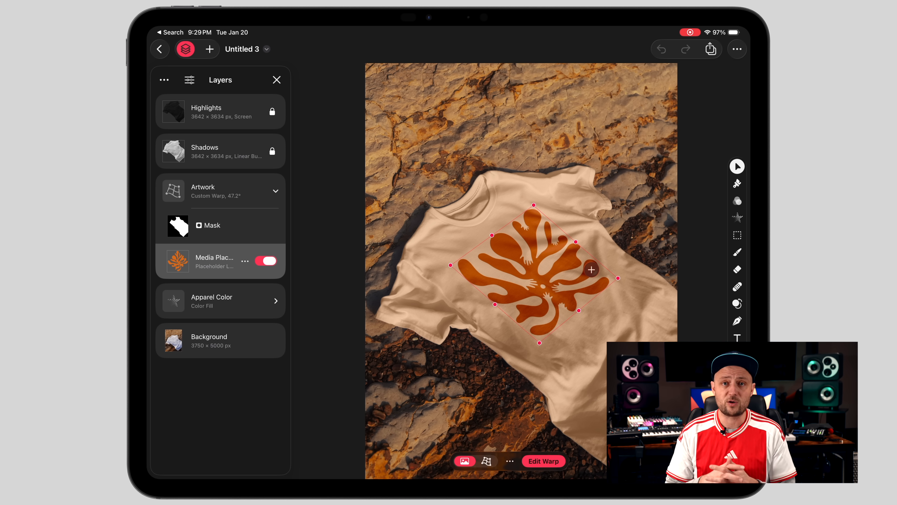
left_click(591, 269)
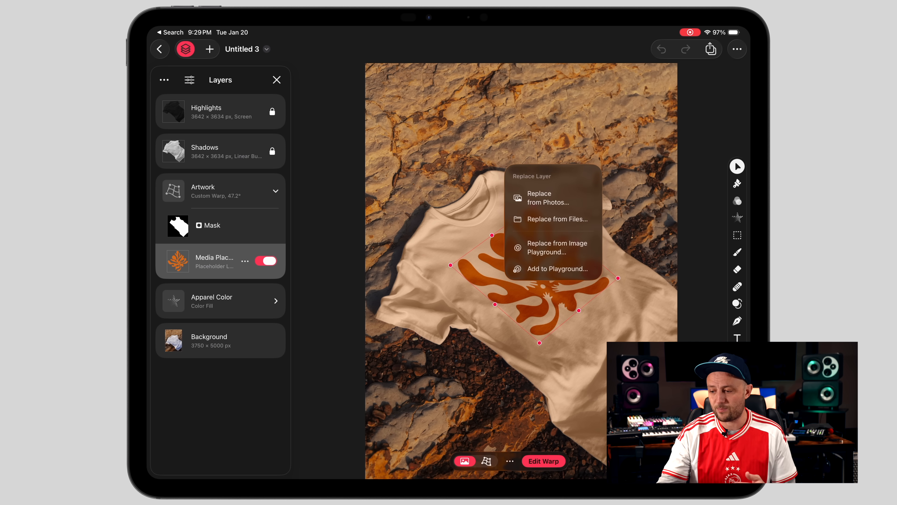
left_click(558, 219)
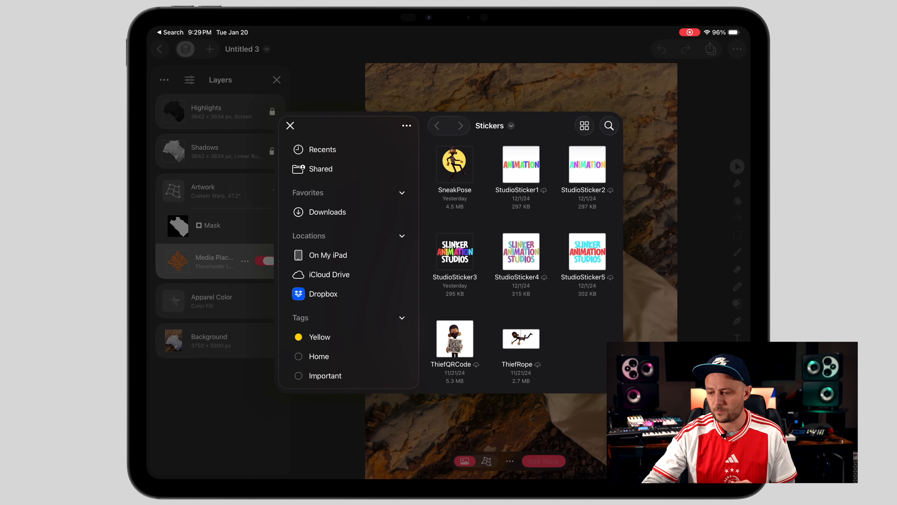
left_click(454, 251)
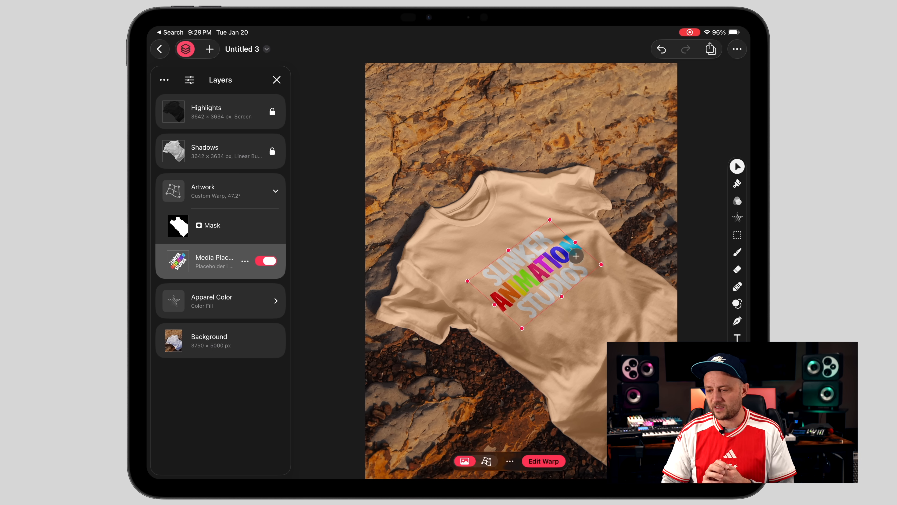
Reposition the sticker artwork on the shirt's chest, leaving it slightly closer to the collar
scroll(534, 274, "up", 5)
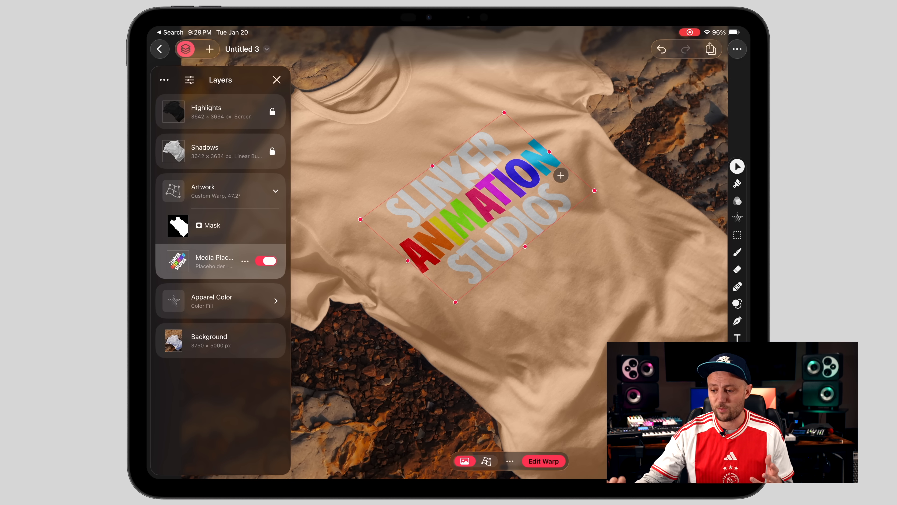
left_click_drag(489, 212, 678, 347)
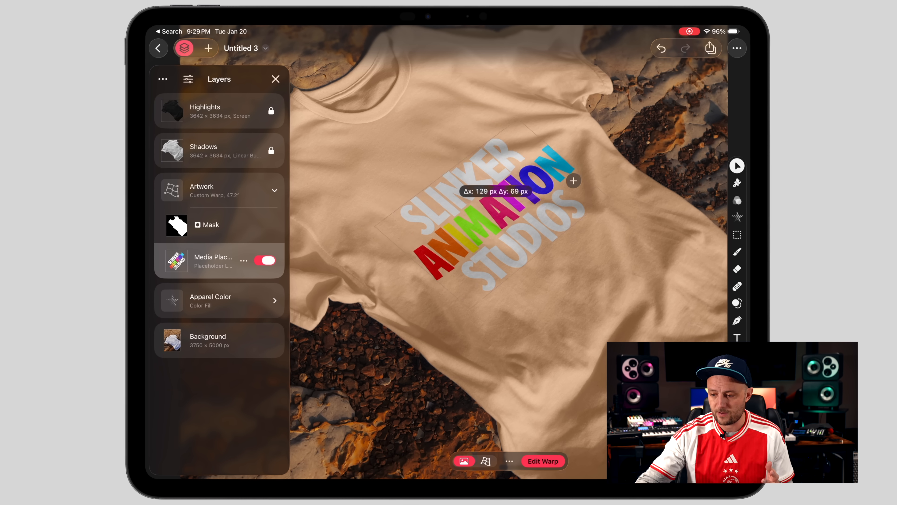
left_click_drag(650, 169, 371, 0)
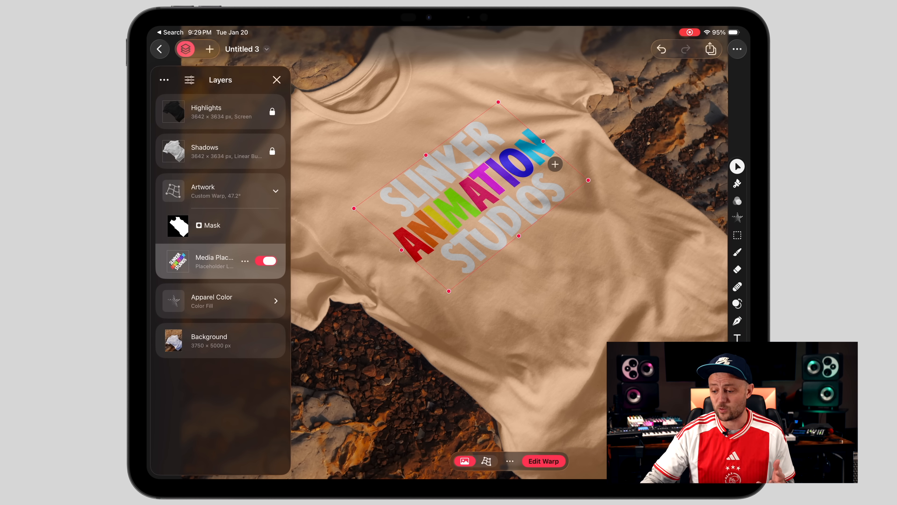
Open the artwork's custom warp for editing, hide its gridlines, inspect the warp over the lower shirt and leave the document
left_click(543, 460)
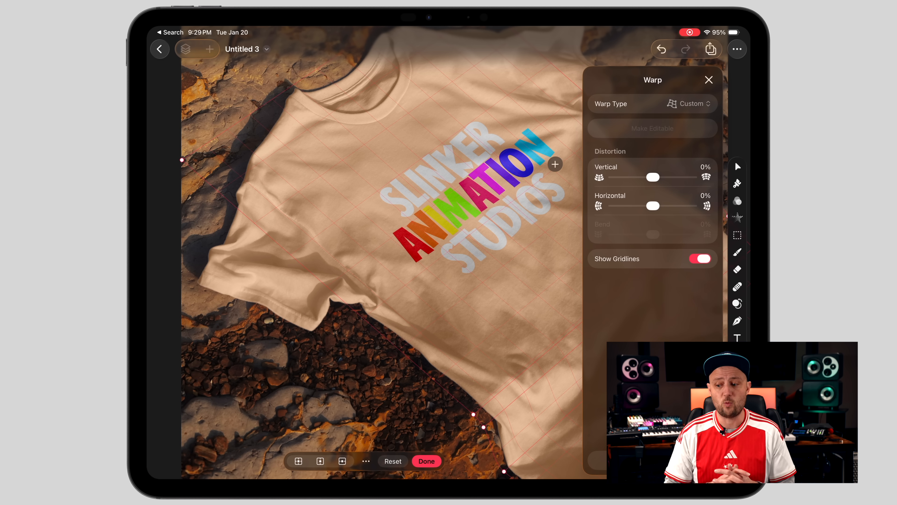
scroll(397, 283, "up", 2)
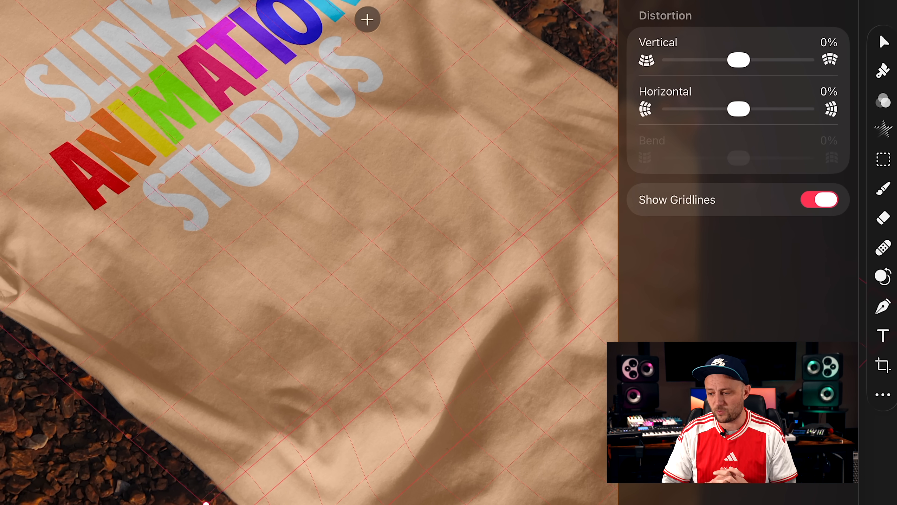
left_click(820, 200)
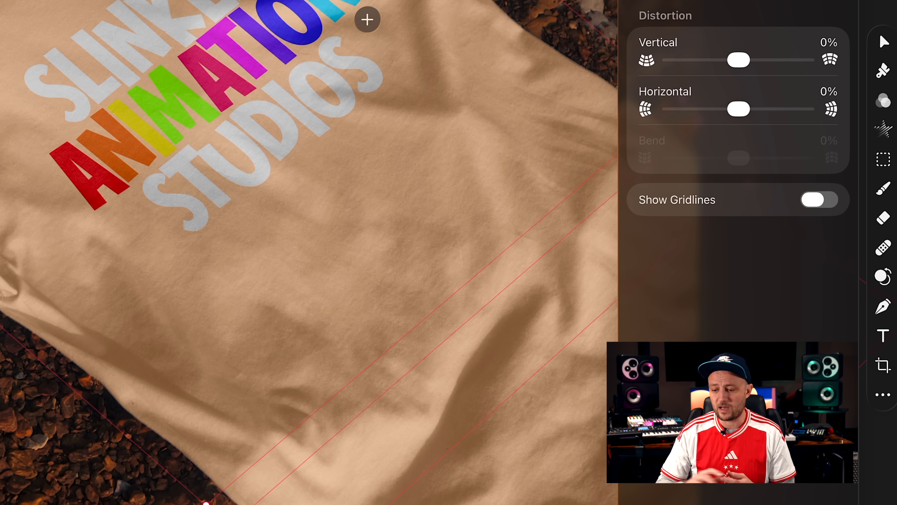
scroll(469, 198, "down", 4)
scroll(469, 146, "right", 4)
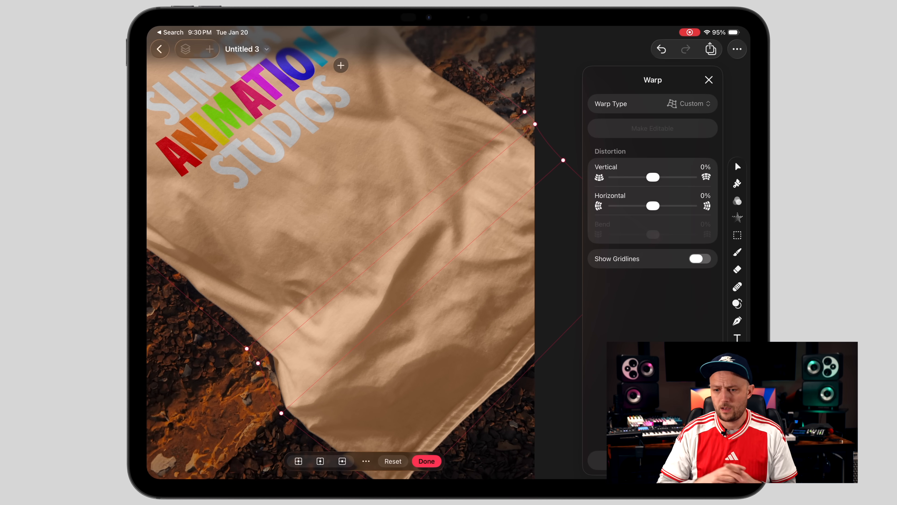
left_click(159, 49)
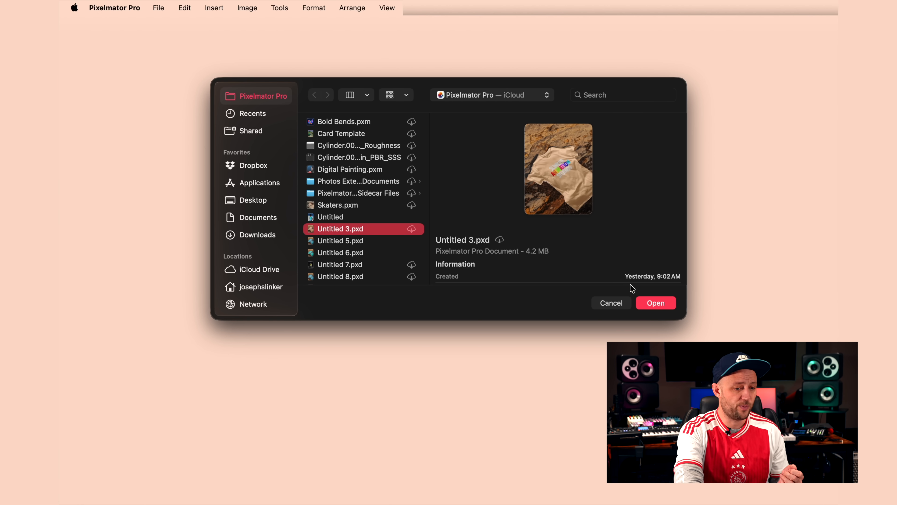
Open Untitled 3.pxd in Pixelmator Pro on the Mac and recolor the Apparel Color layer with the turquoise Basic swatch, slightly adjusting its hue
left_click(653, 304)
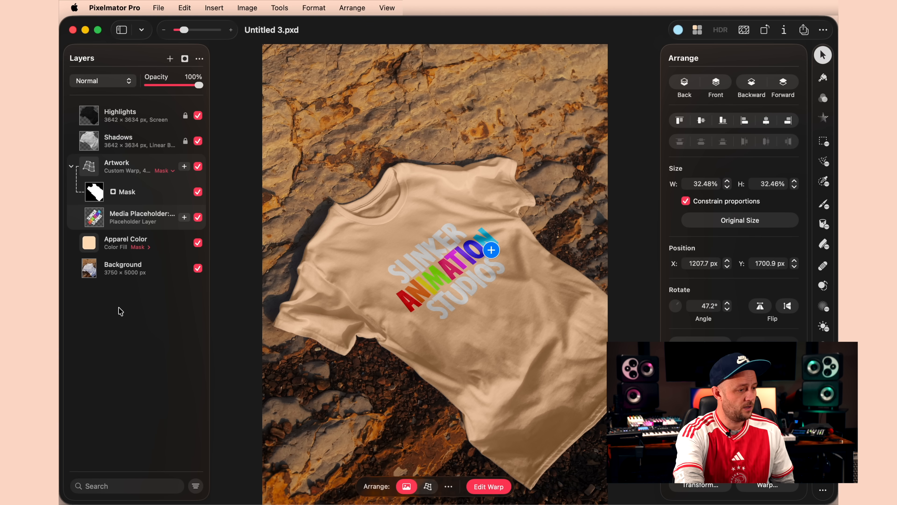
left_click(86, 246)
left_click(91, 246)
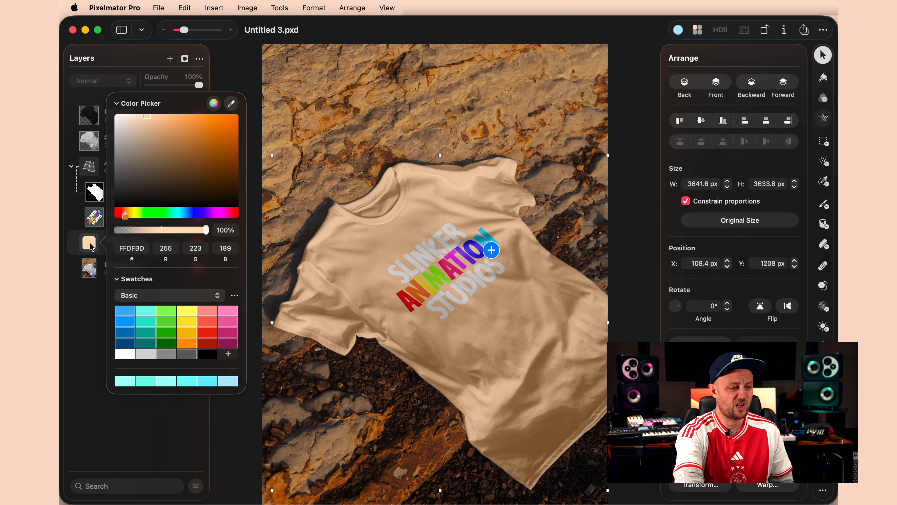
left_click(146, 311)
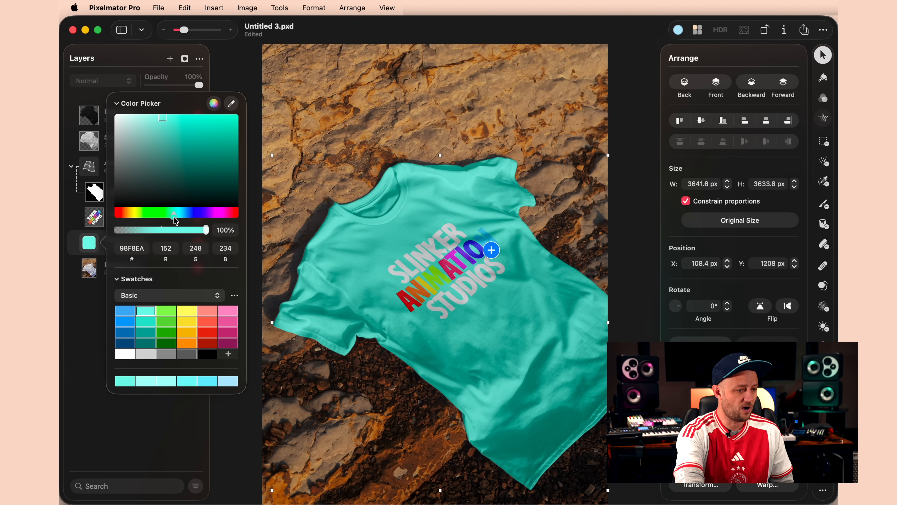
left_click_drag(173, 217, 168, 218)
left_click_drag(167, 217, 171, 217)
left_click(240, 82)
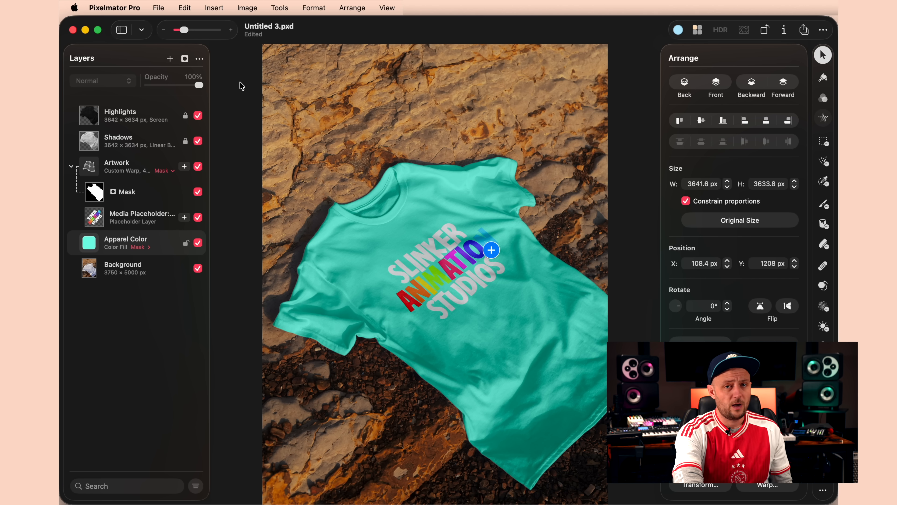
left_click(156, 5)
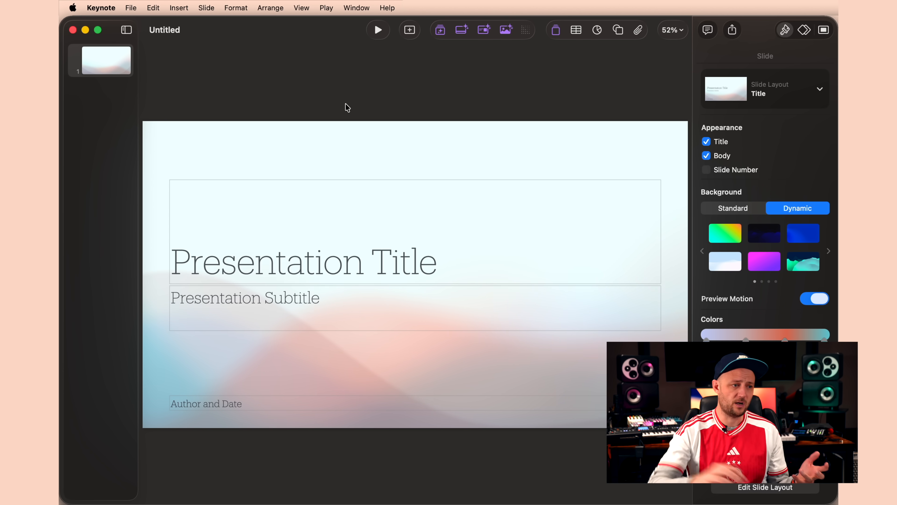
In Keynote, open the Content Hub and browse its photo categories as far as Sports & Recreation
left_click(179, 8)
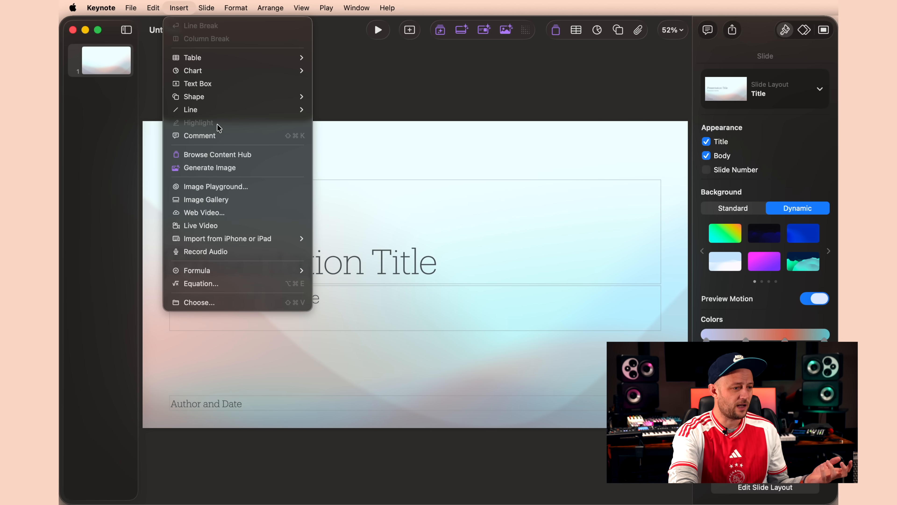
left_click(220, 154)
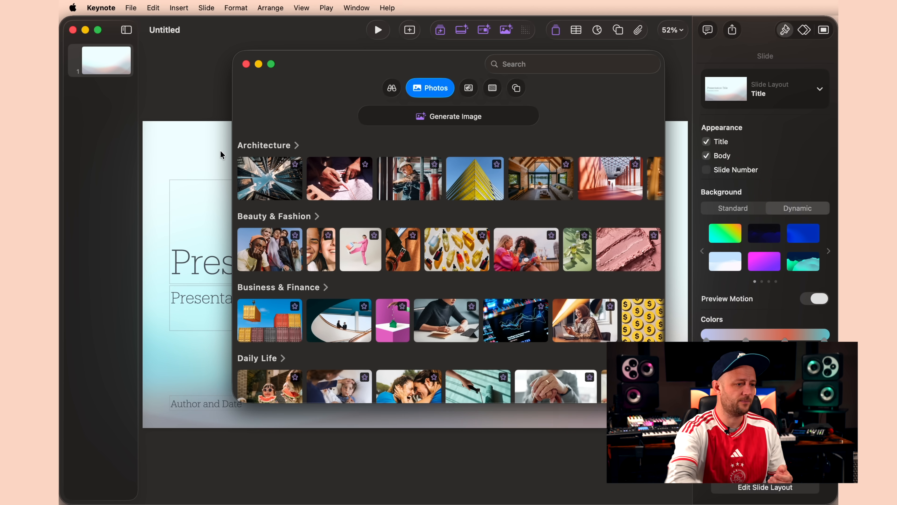
scroll(334, 347, "down", 15)
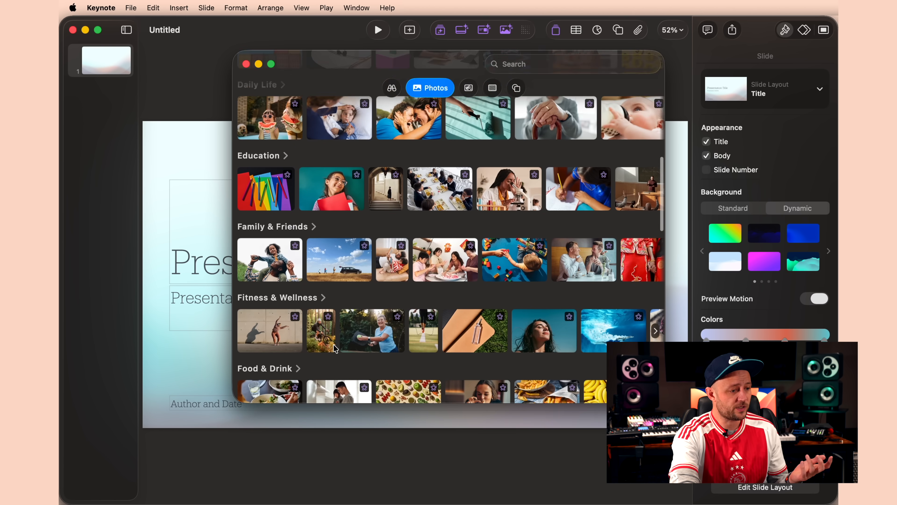
scroll(334, 348, "down", 15)
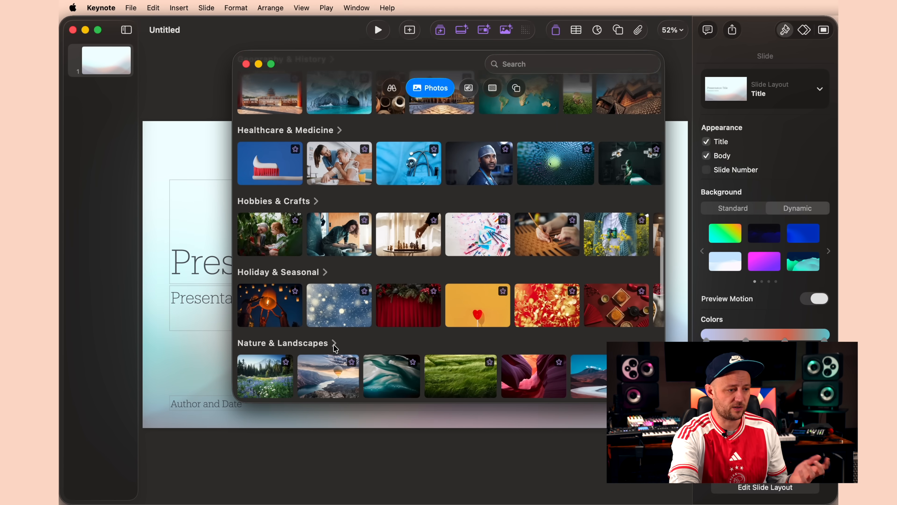
scroll(335, 348, "down", 15)
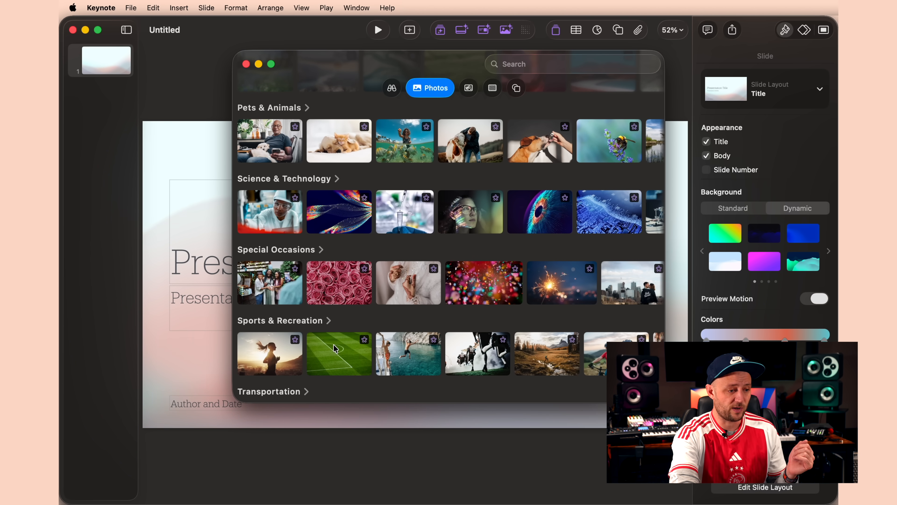
scroll(335, 348, "down", 5)
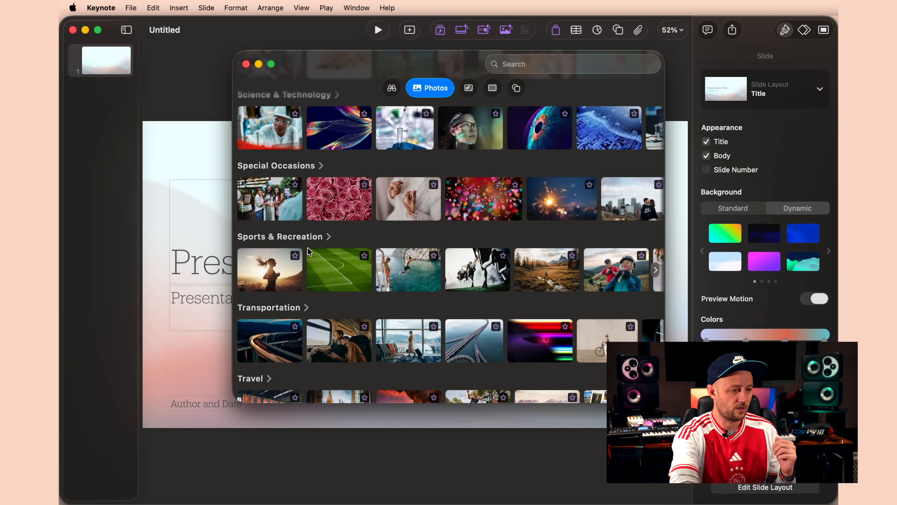
Open the Sports & Recreation photo collection and insert the whitewater photo with the sunset sky onto the title slide
left_click(282, 236)
scroll(474, 324, "down", 3)
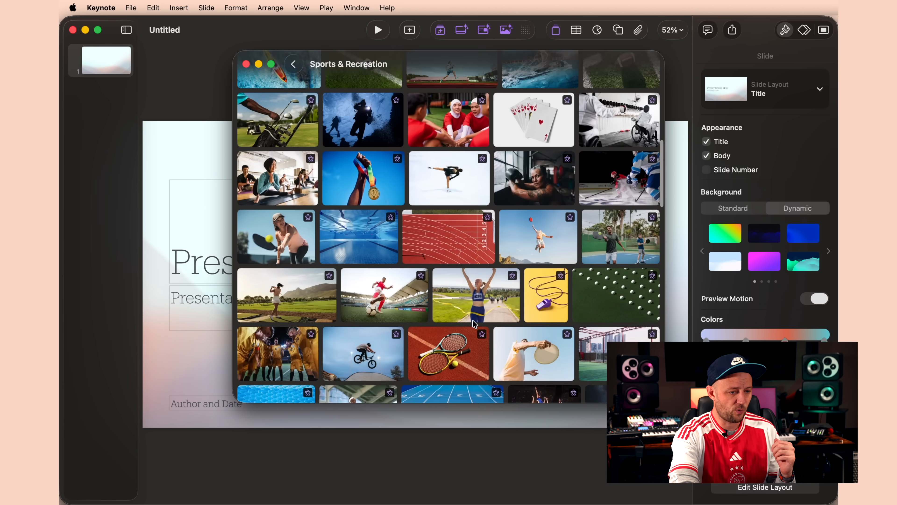
scroll(474, 323, "down", 12)
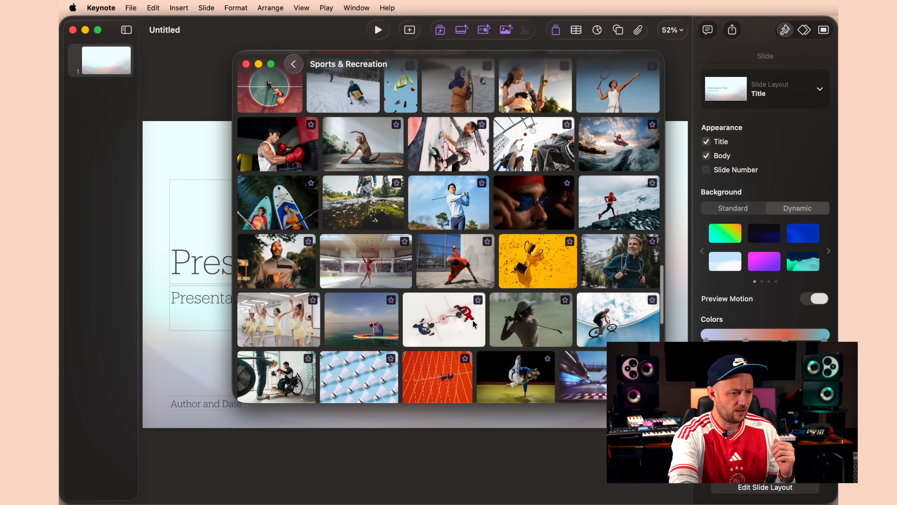
scroll(474, 324, "up", 3)
left_click(624, 228)
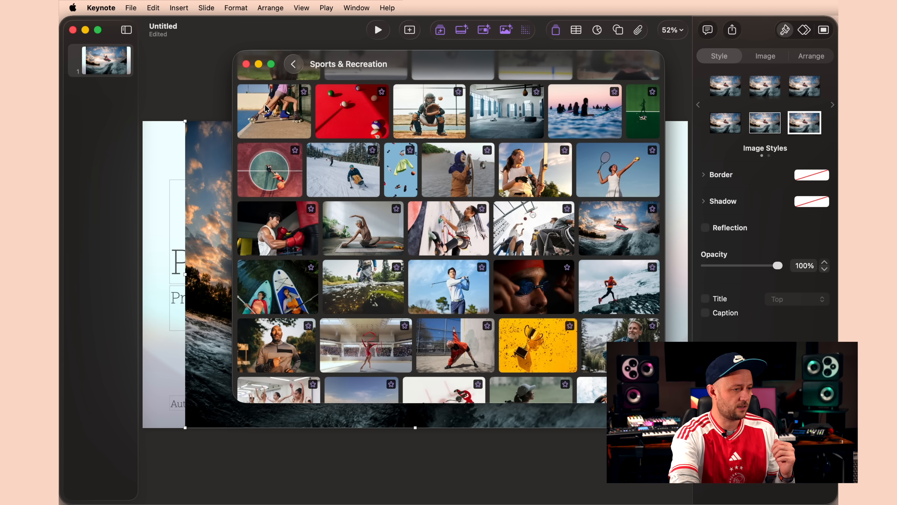
Close Keynote's Content Hub, switch to Pixelmator Pro and create a new document from the Clipboard template containing the whitewater photo
left_click(246, 64)
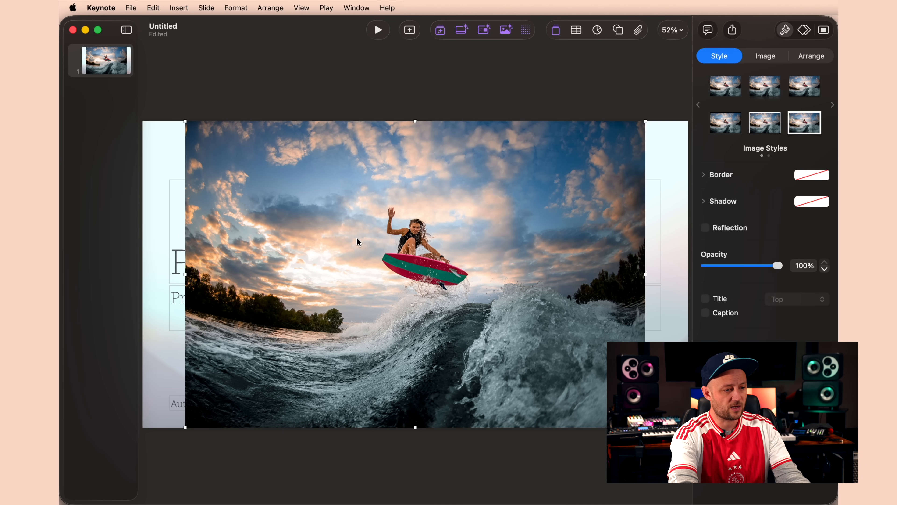
key("ctrl+Up")
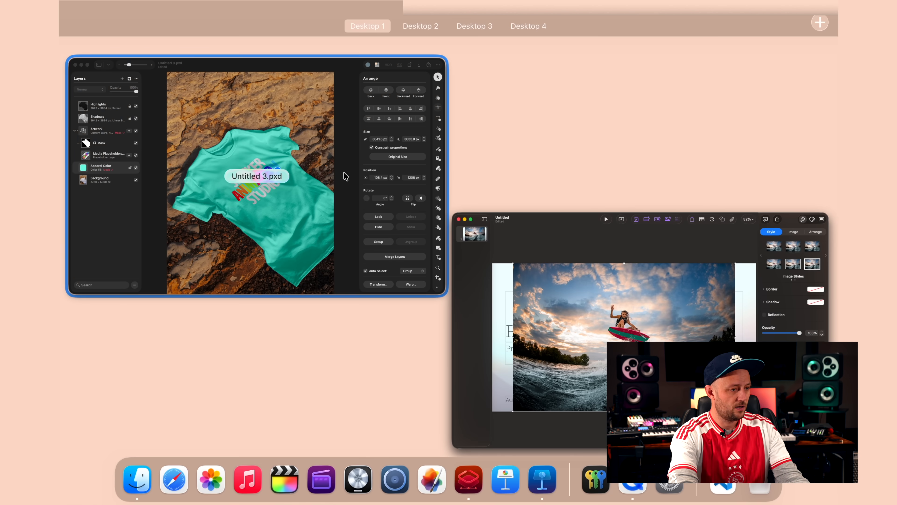
left_click(345, 176)
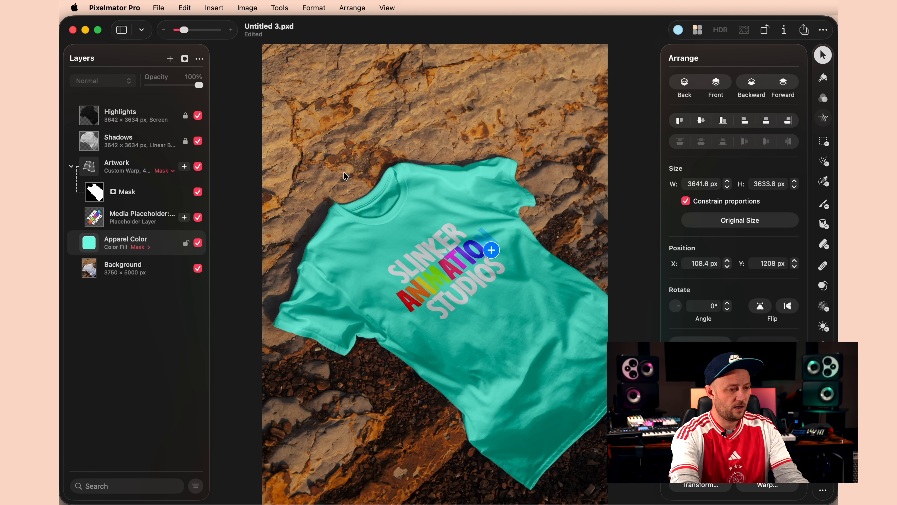
key("super+n")
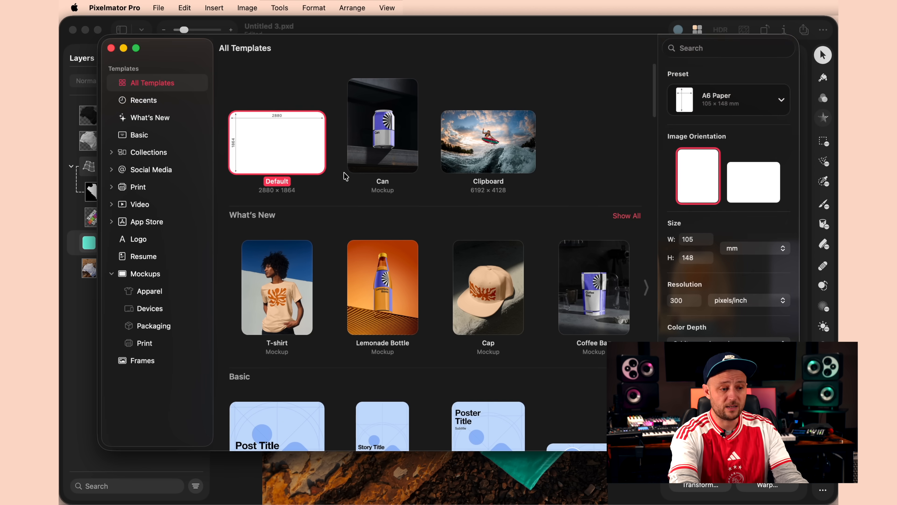
left_click(529, 166)
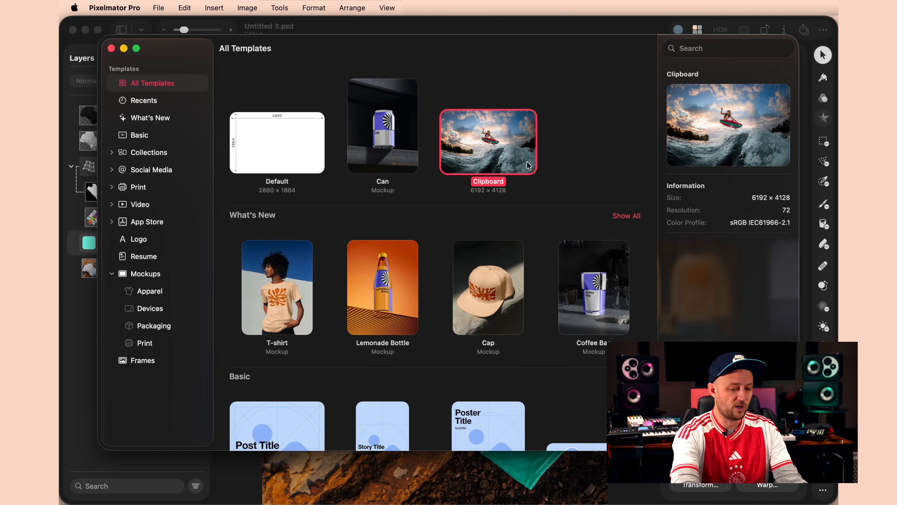
double_click(529, 166)
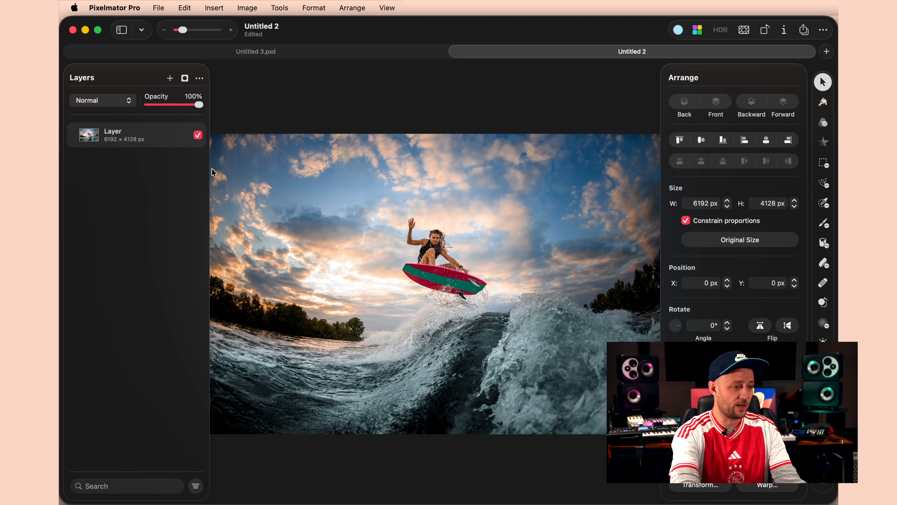
Duplicate the photo layer and remove the background from the copy to isolate the rider and board
right_click(159, 138)
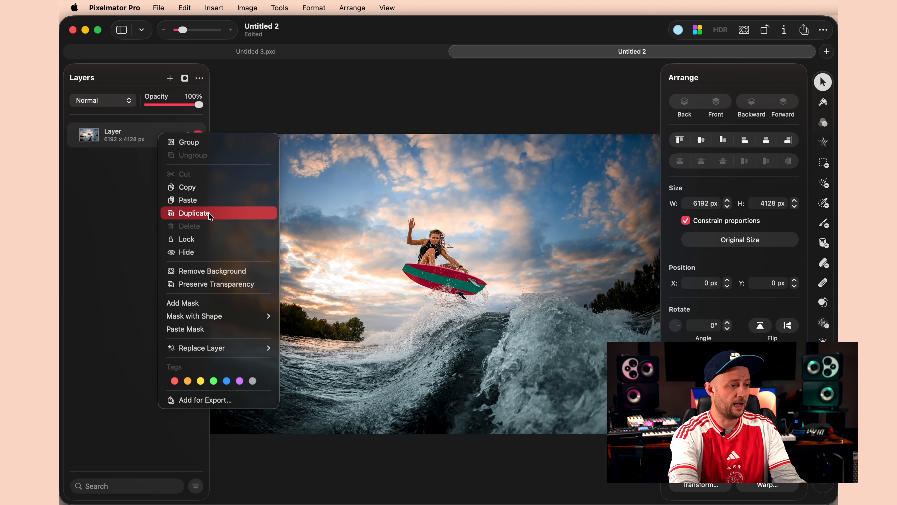
left_click(194, 213)
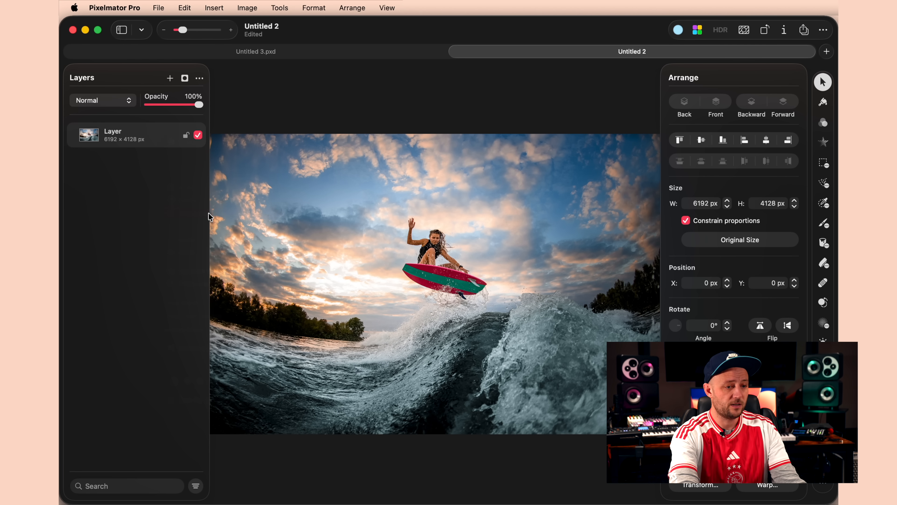
left_click(746, 32)
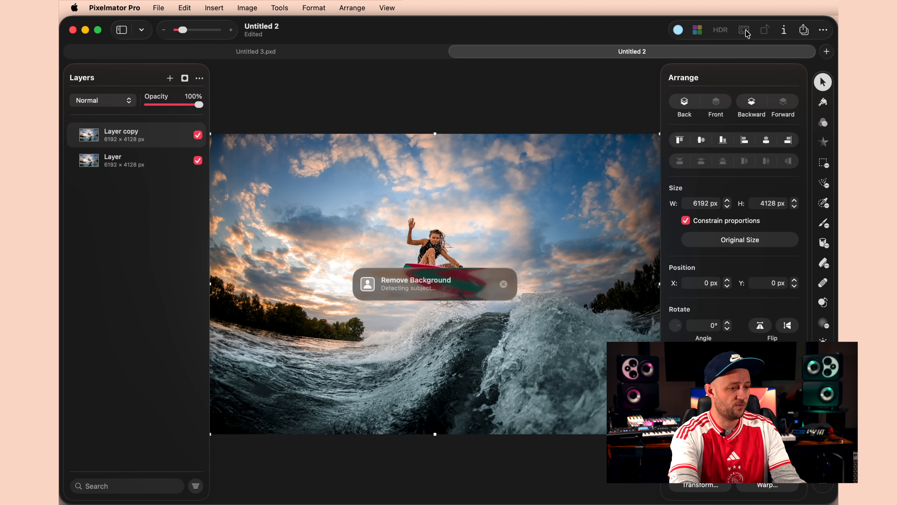
Insert the StudioSticker3 image from the photo library and place its layer between the rider cutout and the original photo
left_click(171, 78)
left_click(228, 200)
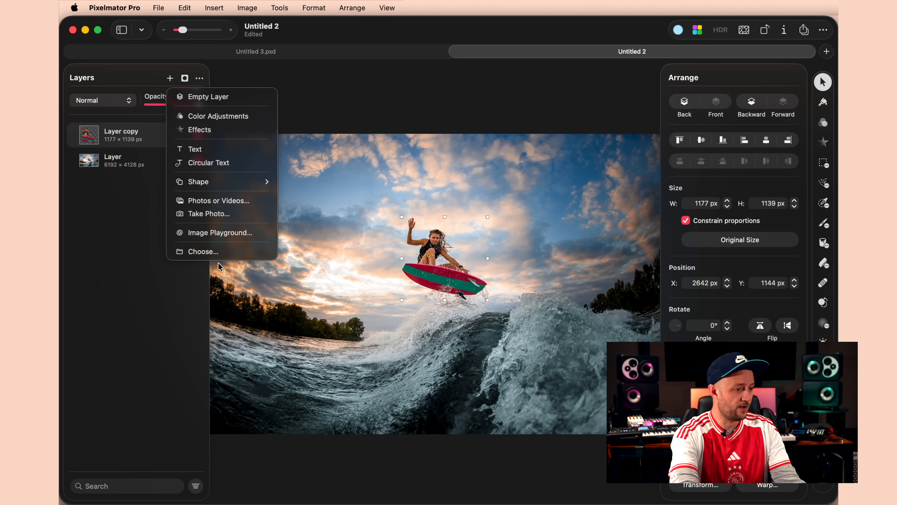
left_click(520, 207)
double_click(520, 207)
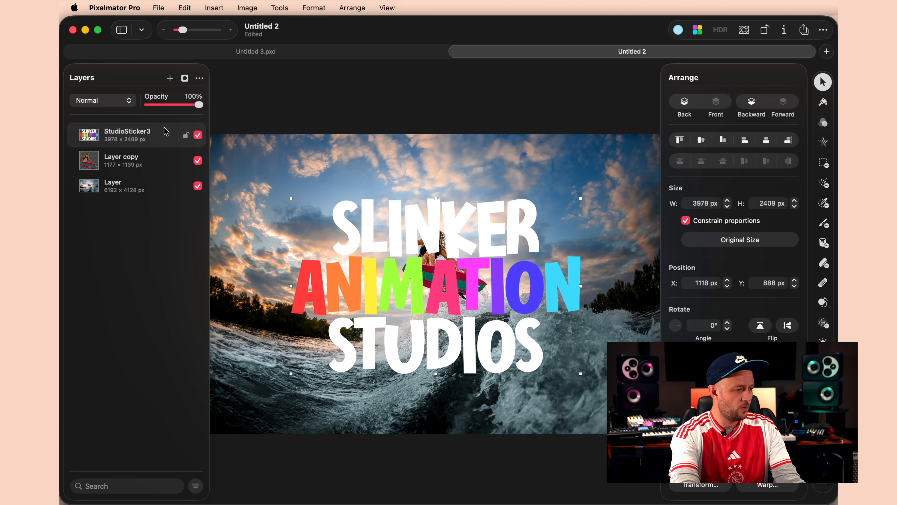
left_click_drag(166, 132, 167, 173)
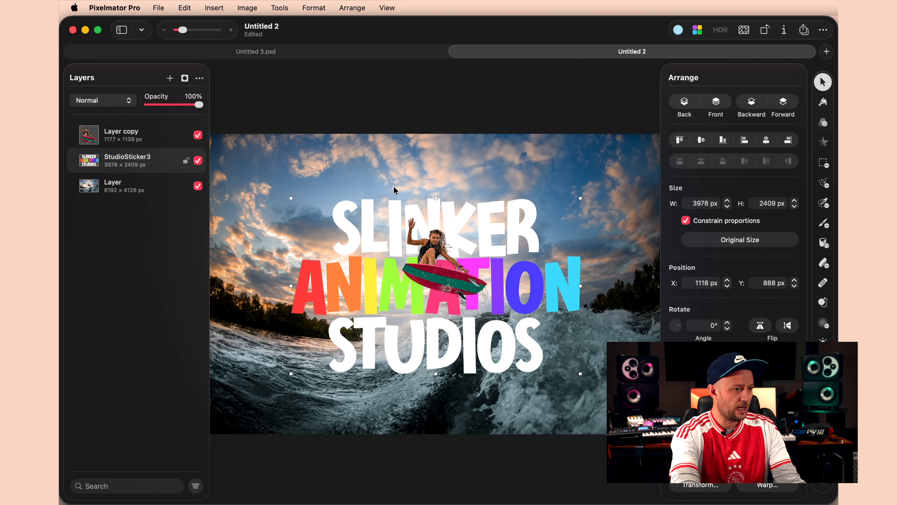
Apply the Twist warp preset to the StudioSticker3 layer and set its bend to -59%
left_click(303, 5)
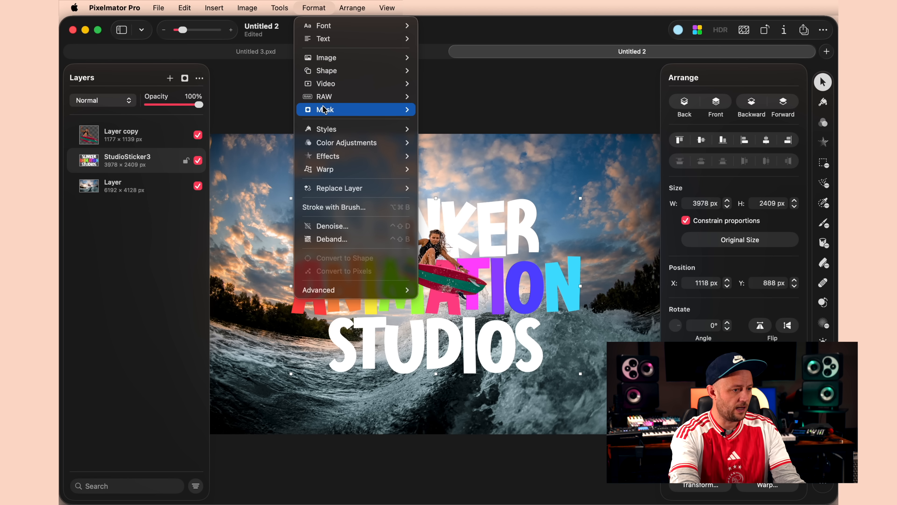
mouse_move(329, 173)
mouse_move(466, 171)
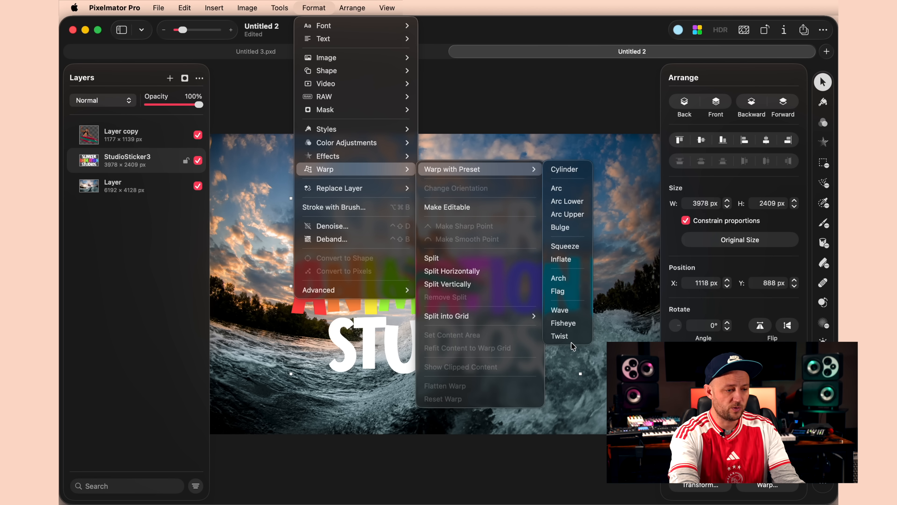
left_click(562, 336)
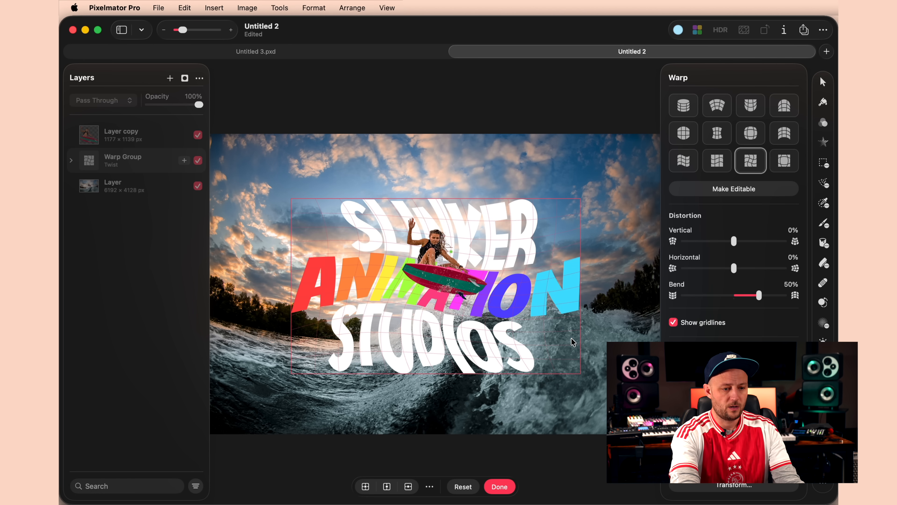
left_click_drag(760, 298, 705, 293)
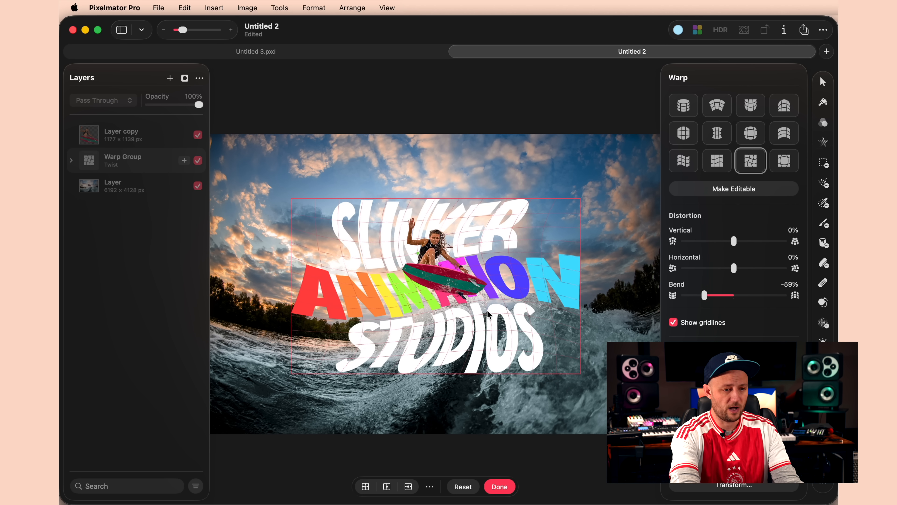
Make the lettering's warp editable, pull its upper-right and lower-left edge points inward around the word ANIMATION, and finish the warp
left_click(734, 190)
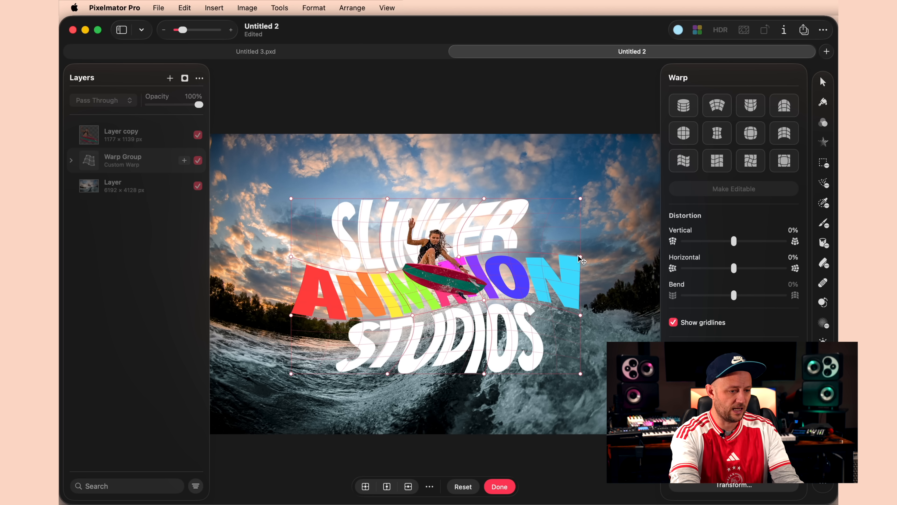
left_click_drag(581, 259, 559, 249)
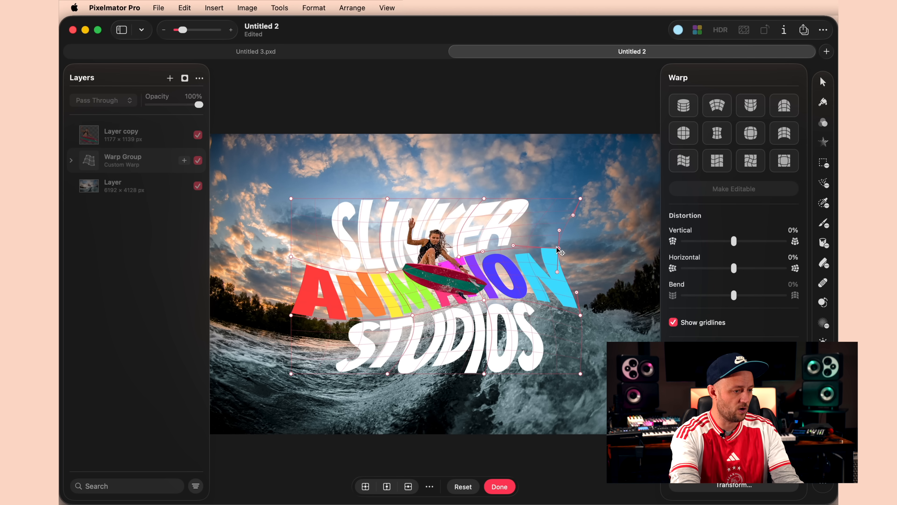
left_click_drag(291, 315, 308, 319)
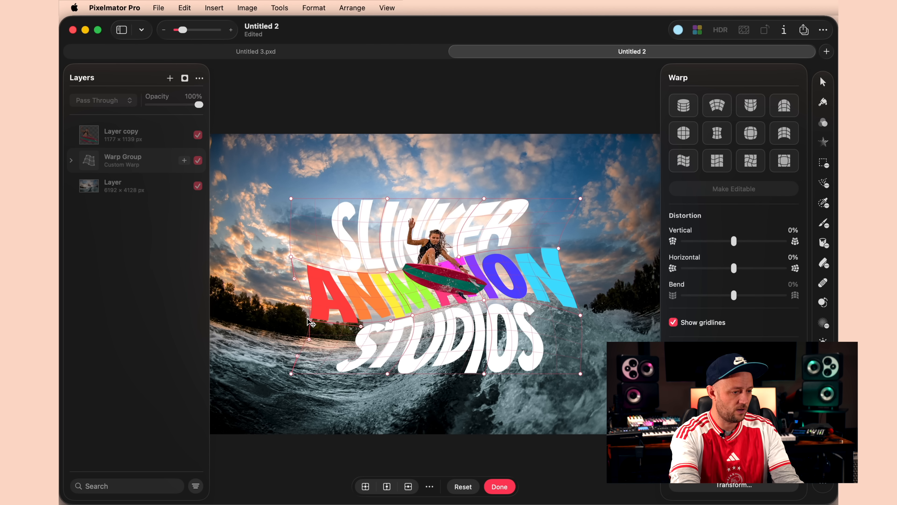
left_click(500, 486)
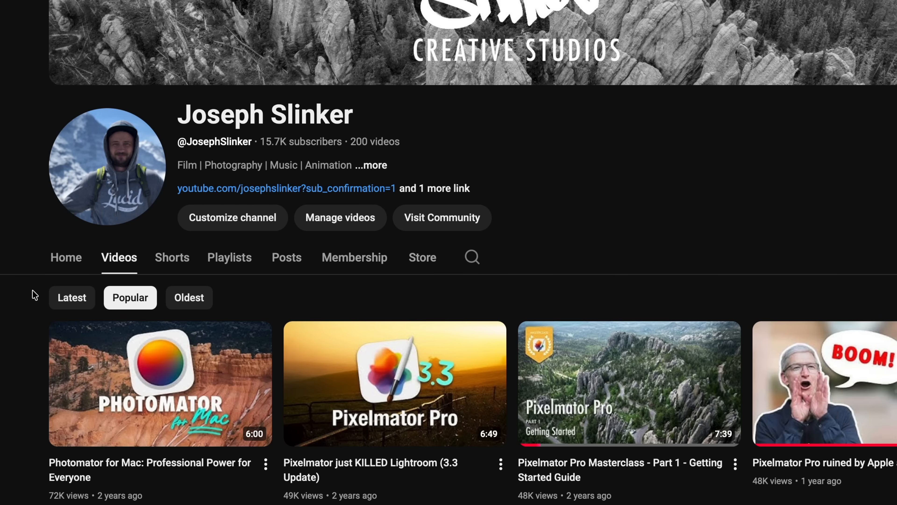
On the YouTube channel's playlists page, open the full Free Pixelmator Pro Masterclass (Photography) playlist
scroll(34, 295, "down", 10)
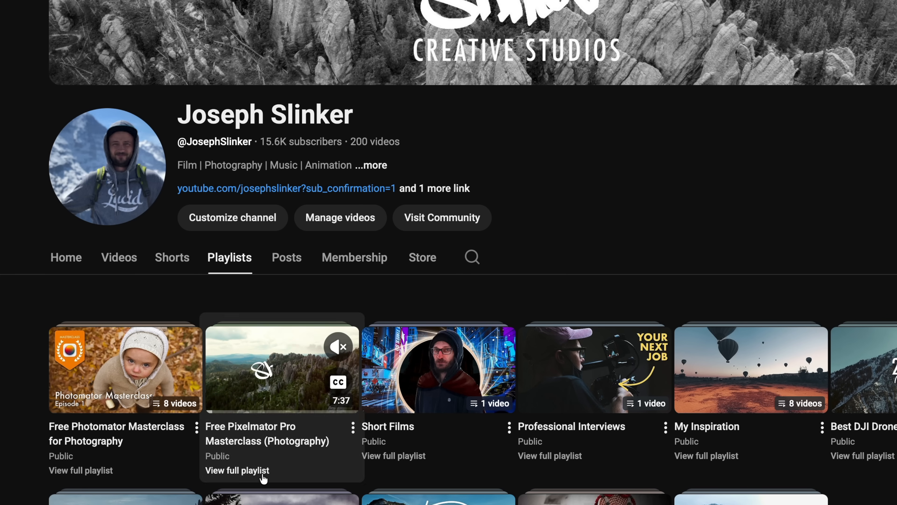
left_click(262, 473)
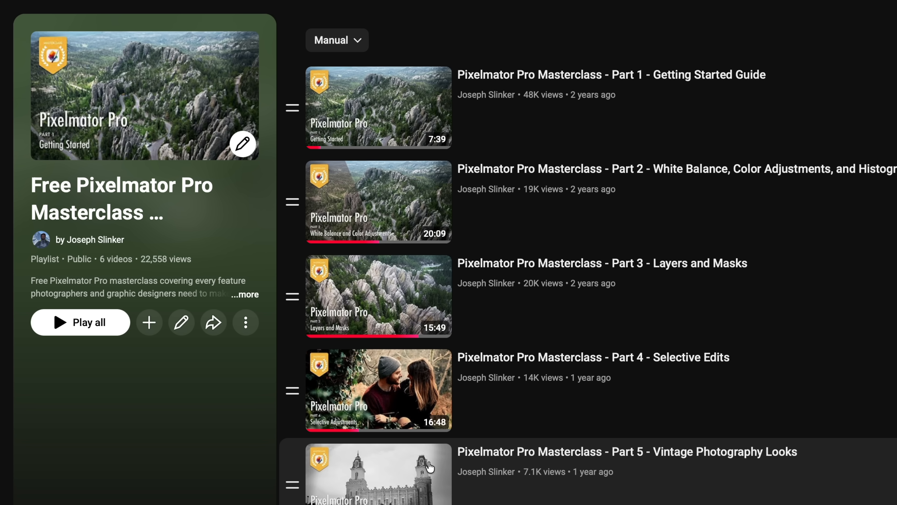
On the Pixelmator Pro web page, expand the question about the difference between the subscription version and a one-time purchase
scroll(577, 447, "down", 2)
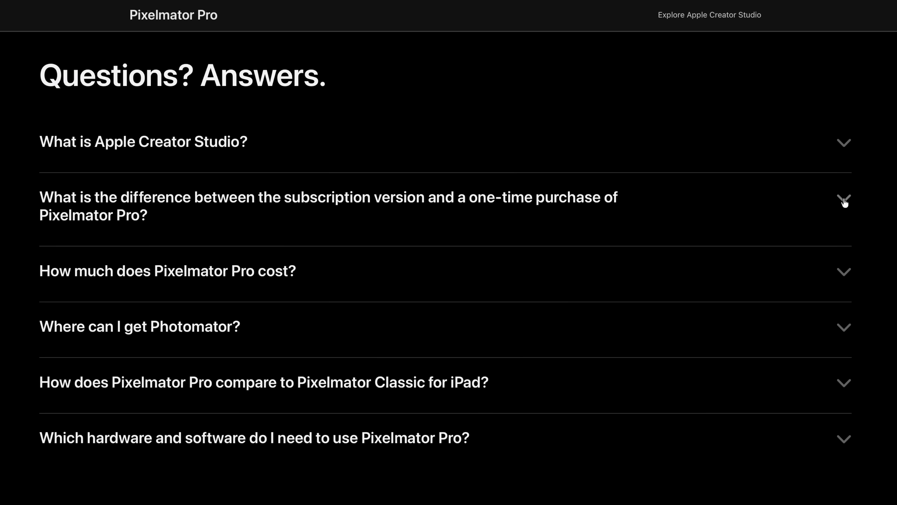
left_click(843, 201)
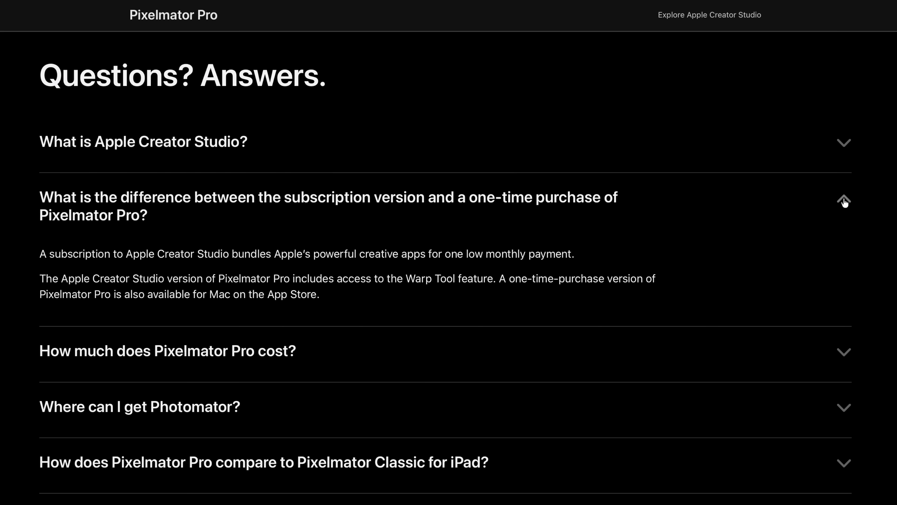